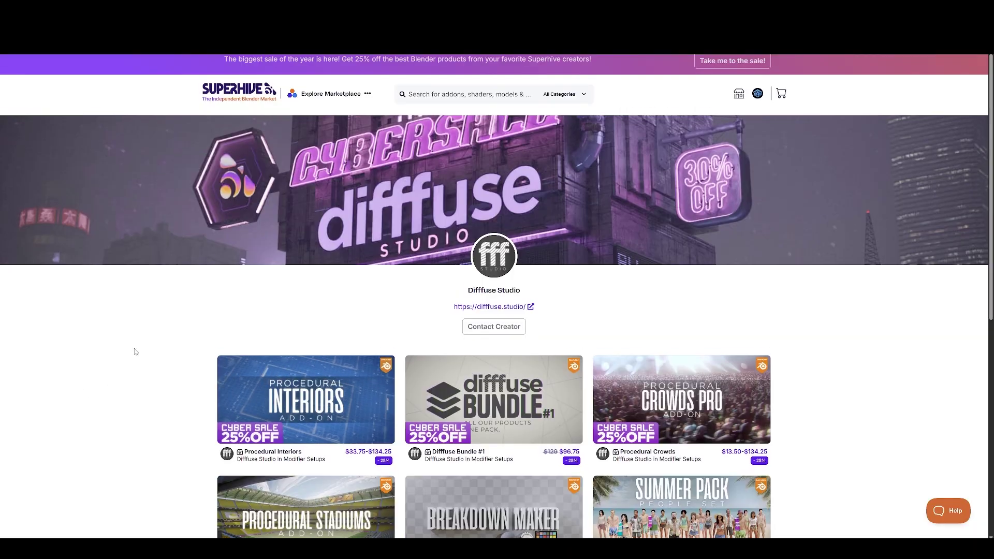
scroll(366, 273, "down", 5)
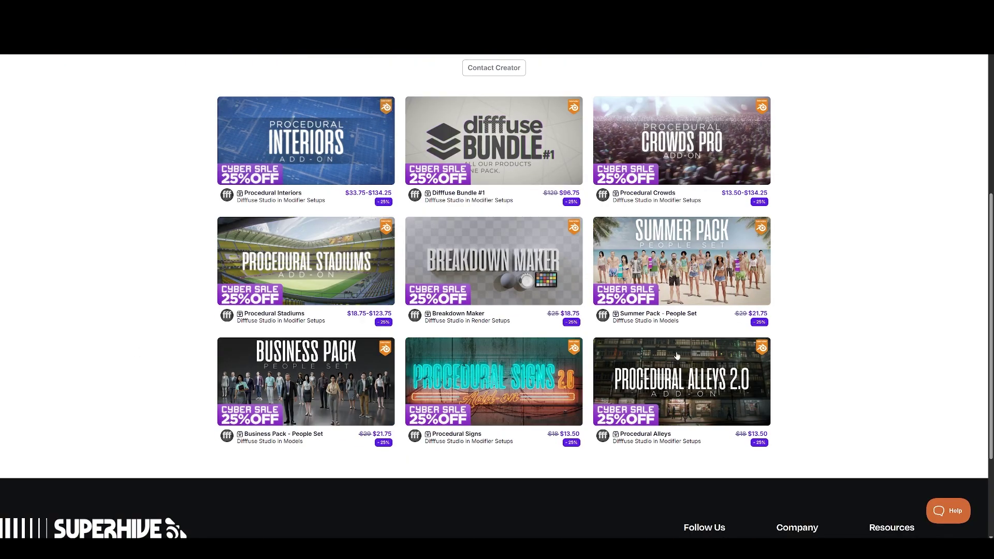
scroll(677, 355, "up", 3)
scroll(929, 339, "down", 1)
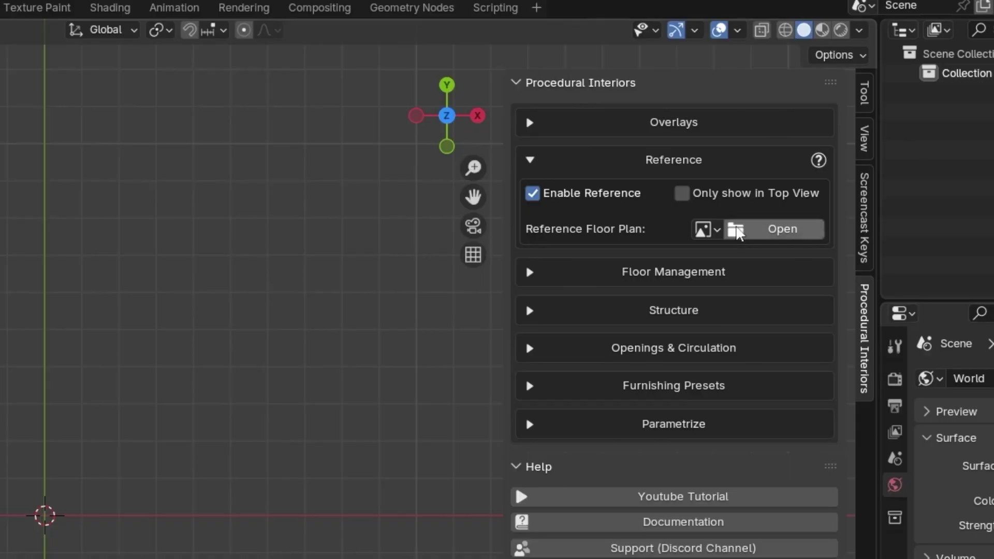
- Set the floor-plan reference to 0.20 opacity, scale it to 12 m, and show it only in top view
type("0.2")
key("Return")
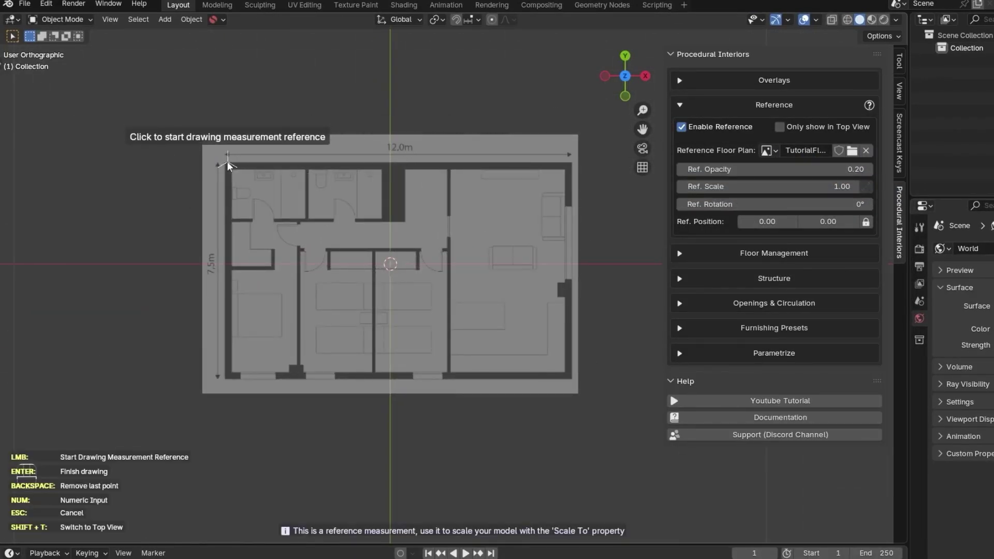
type("12")
key("Return")
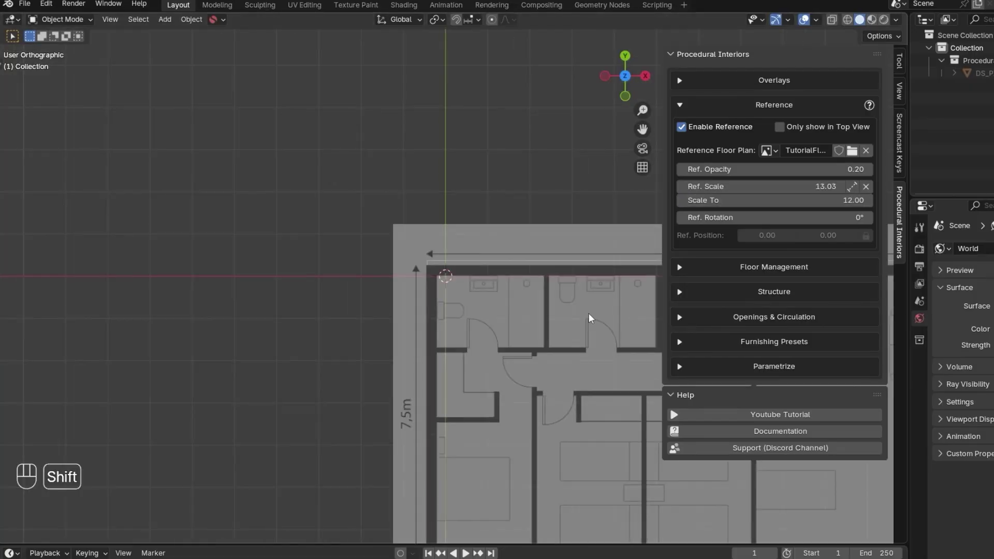
left_click(865, 186)
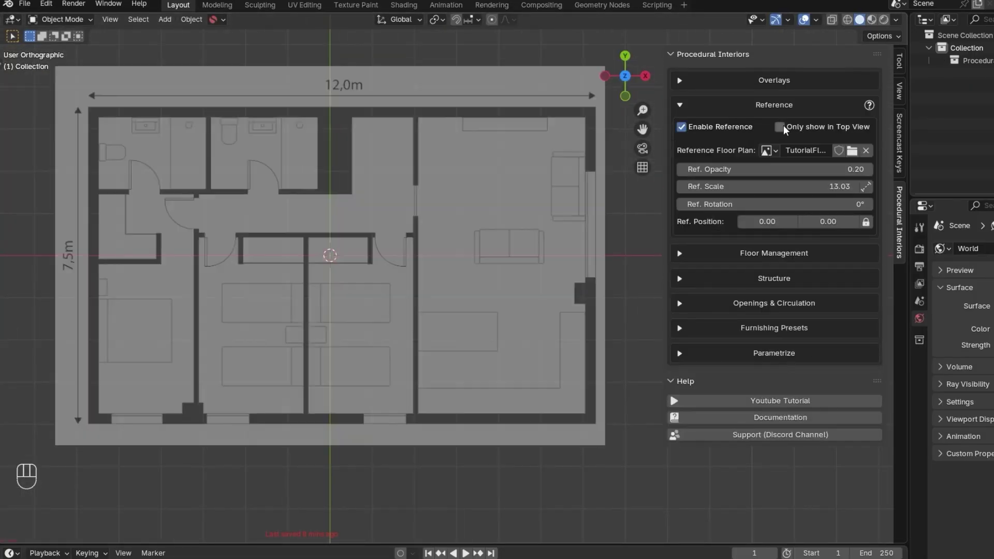
left_click(779, 126)
- Switch to orthographic top view and bring up the floor management and structure settings
key("KP_5")
key("KP_7")
left_click(820, 105)
left_click(824, 136)
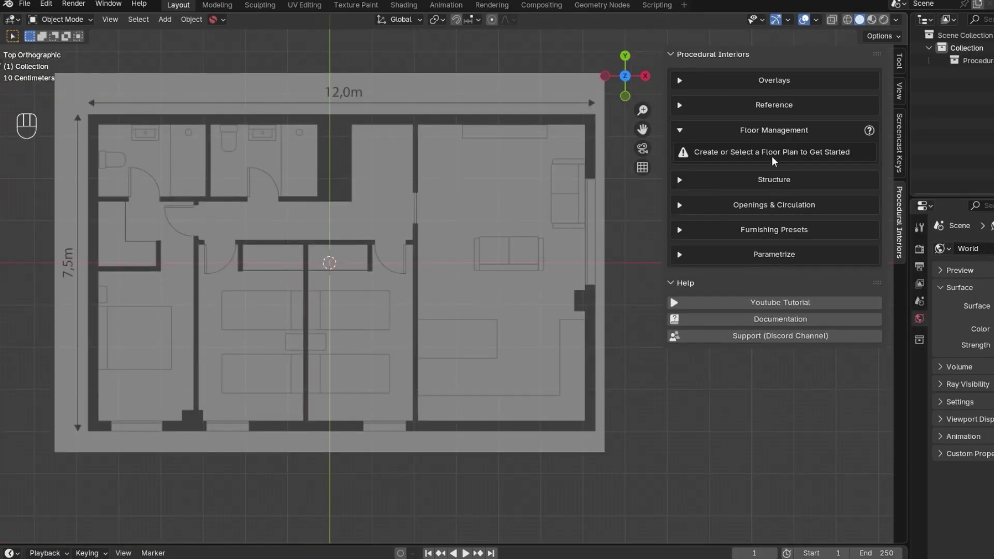
left_click(808, 179, "ctrl")
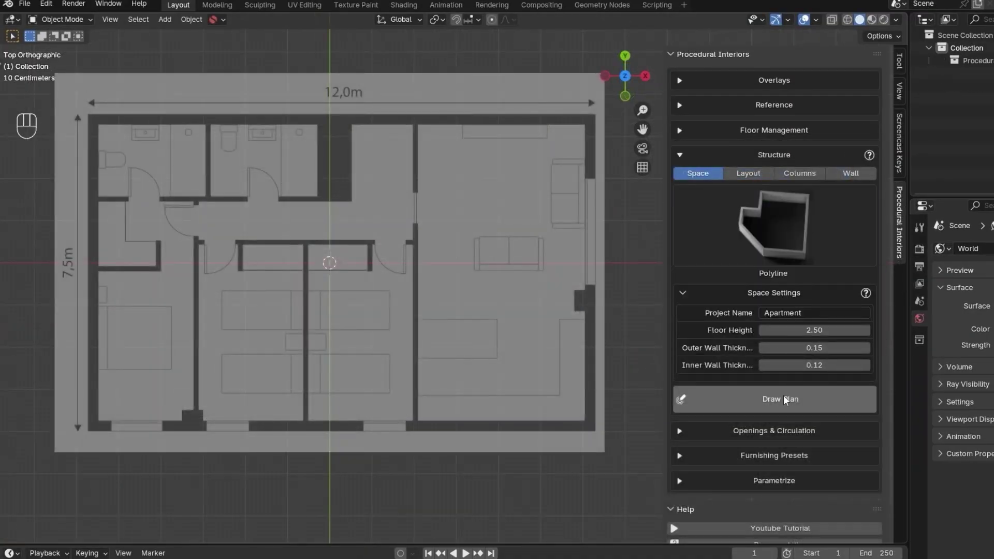
- Trace the apartment outline over the plan, isolate the Ground Floor, and add a floor above it
left_click(784, 399)
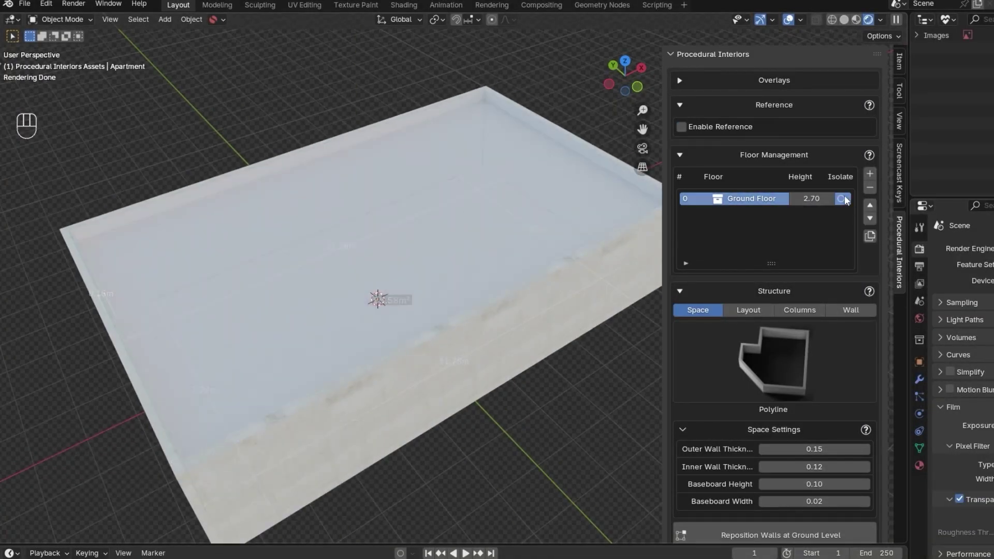
left_click(841, 199)
left_click(870, 176)
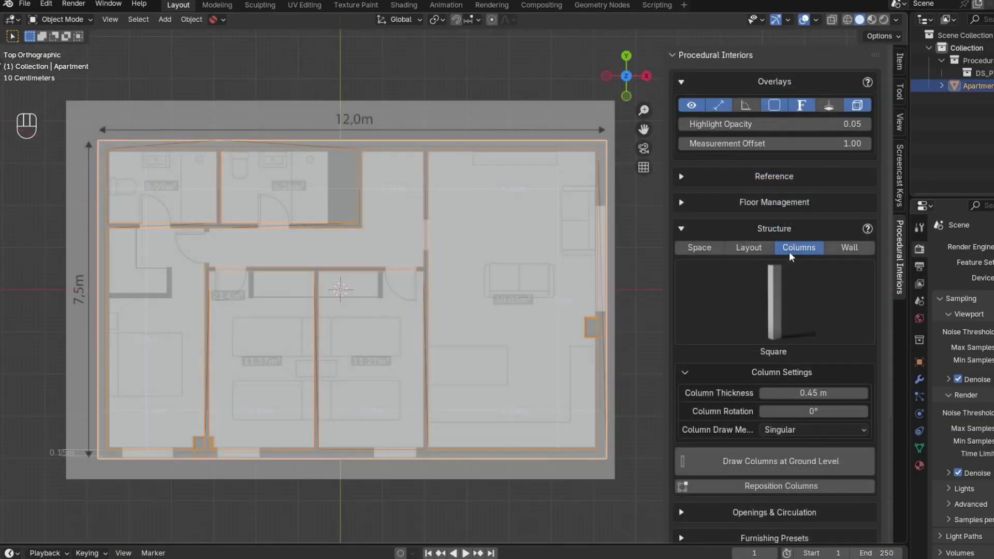
- Assign the Plaster material to the walls
left_click(735, 342)
left_click(803, 402)
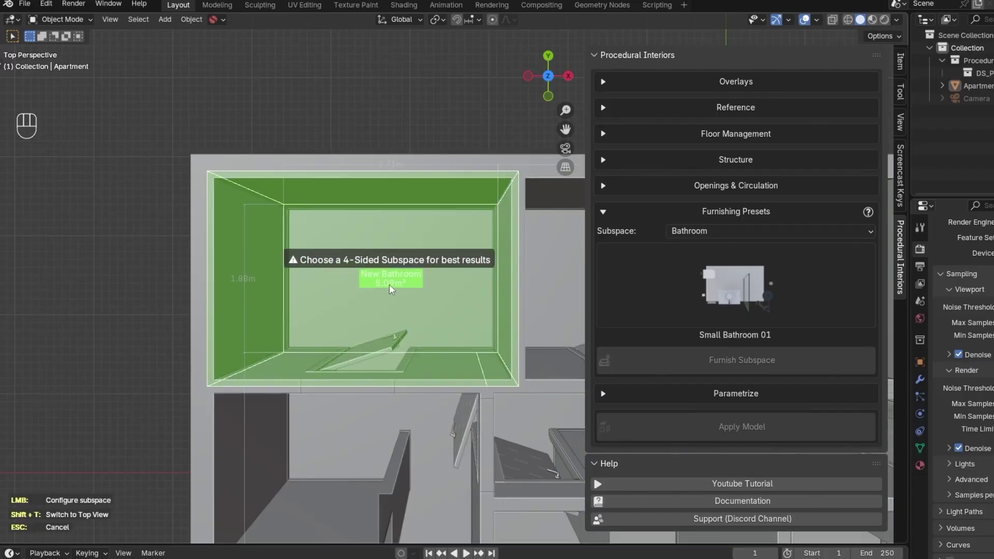
- Furnish the bathroom subspace with the Small Bathroom 01 preset, kept parametric
left_click(390, 284)
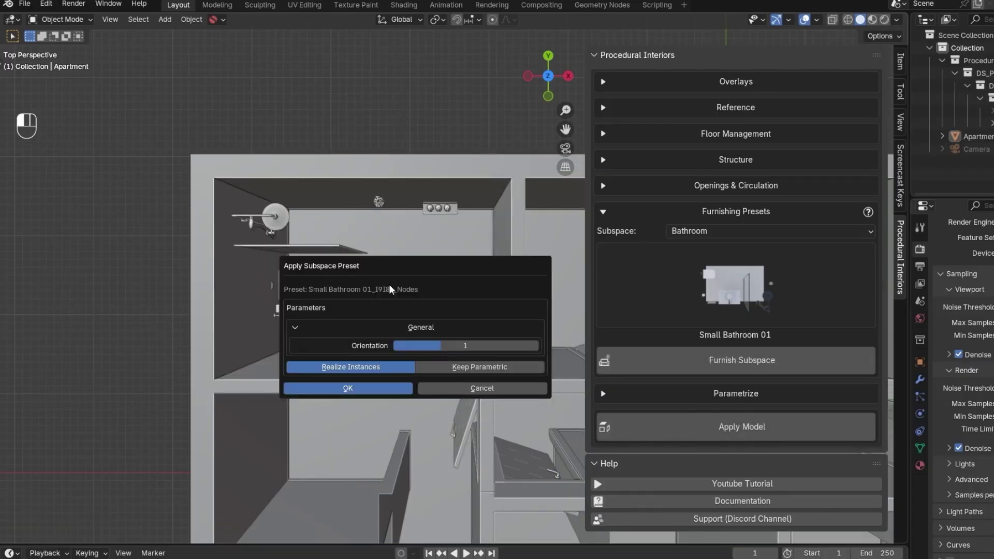
left_click_drag(389, 285, 710, 197)
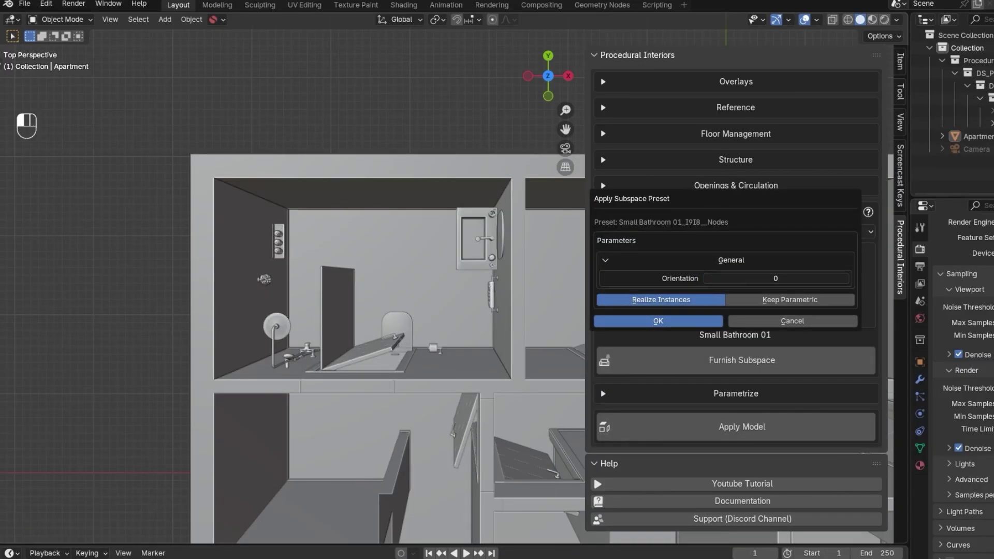
left_click(798, 304)
left_click(694, 321)
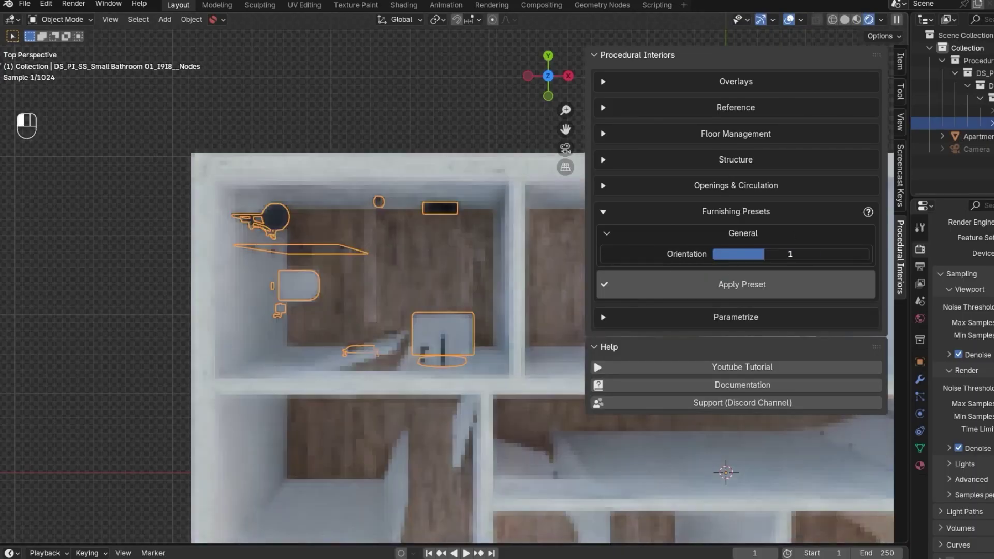
- Turn the bathroom layout to orientation 2, apply it permanently, and remove the kitchen furniture
left_click_drag(764, 253, 816, 253)
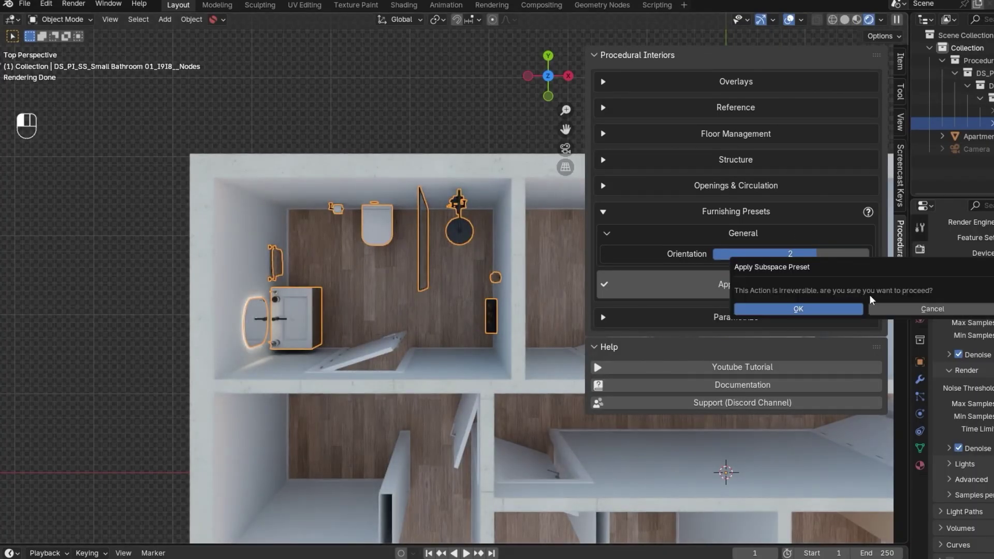
left_click(854, 309)
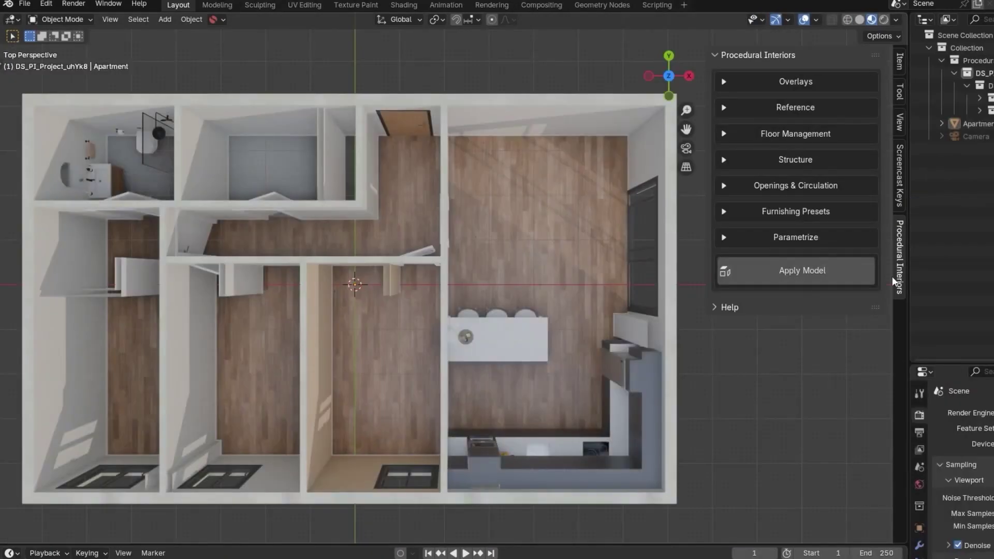
left_click(991, 111)
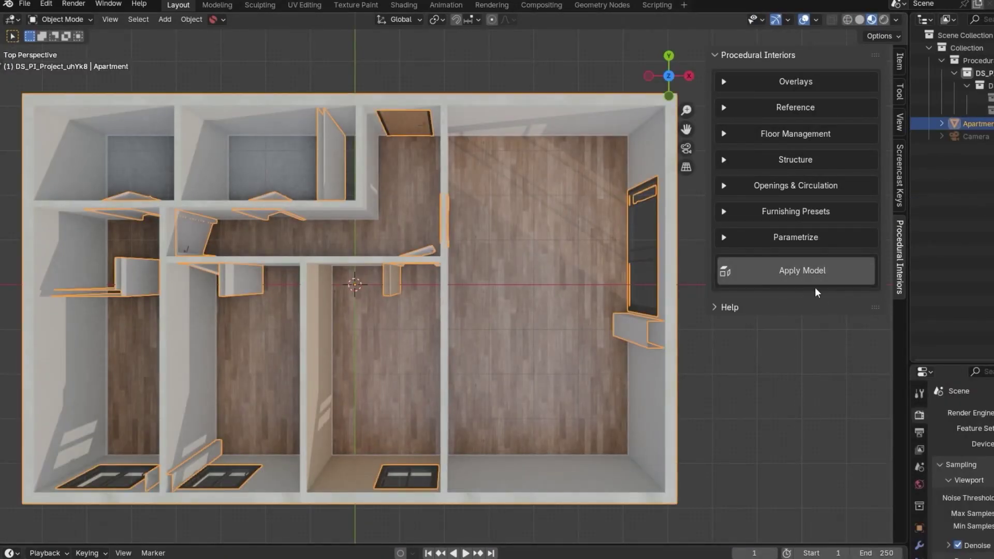
- Collapse the Columns collection and select Apartment.001 in the Outliner
left_click(832, 135)
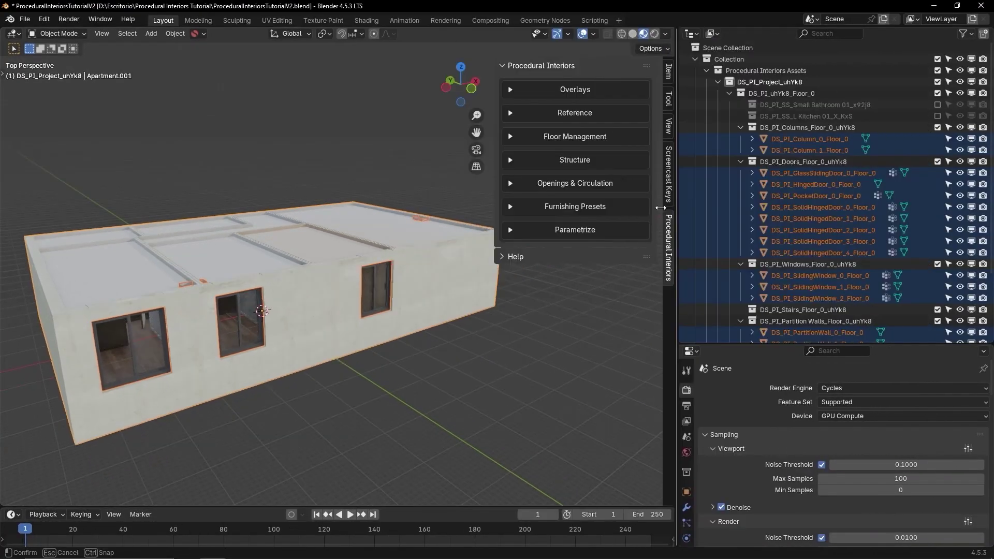
left_click(725, 127)
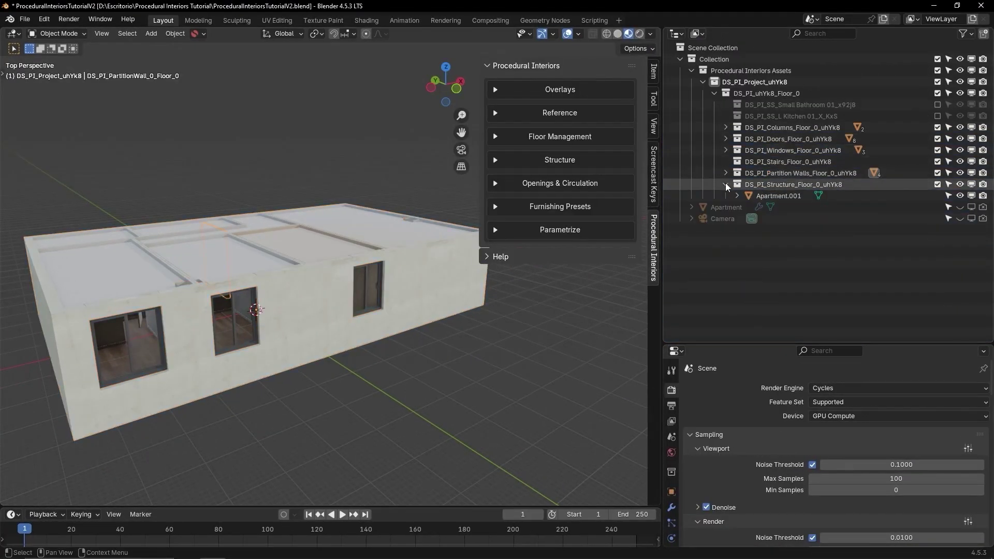
left_click(730, 196)
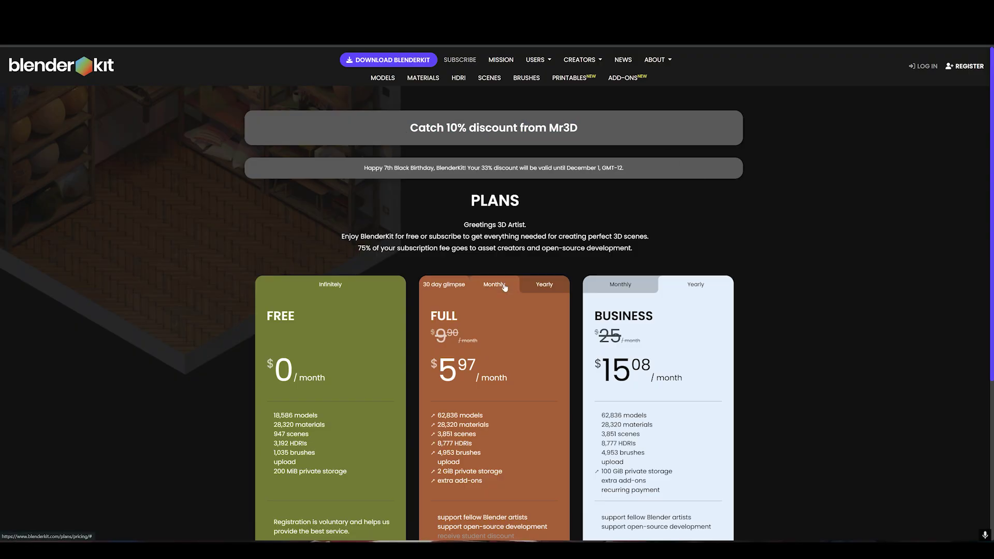
scroll(640, 267, "down", 3)
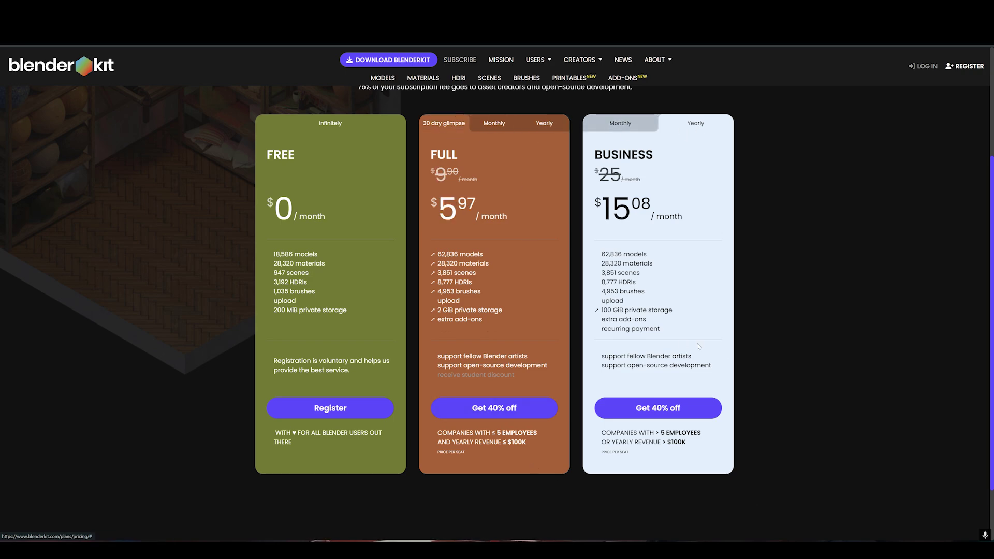
scroll(749, 355, "up", 3)
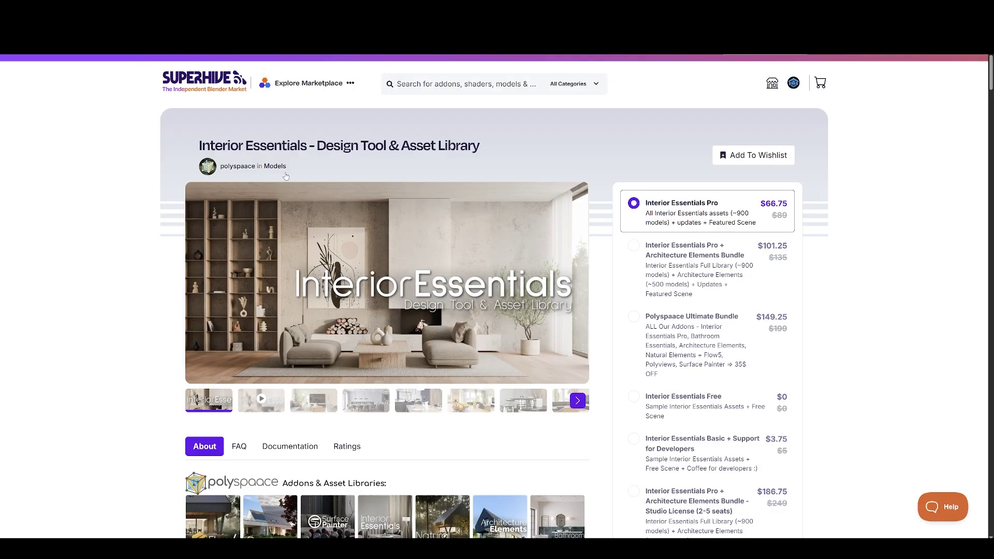
- Scroll down the Bathroom Essentials page to browse its accessory asset grid
left_click(571, 157)
scroll(572, 158, "down", 10)
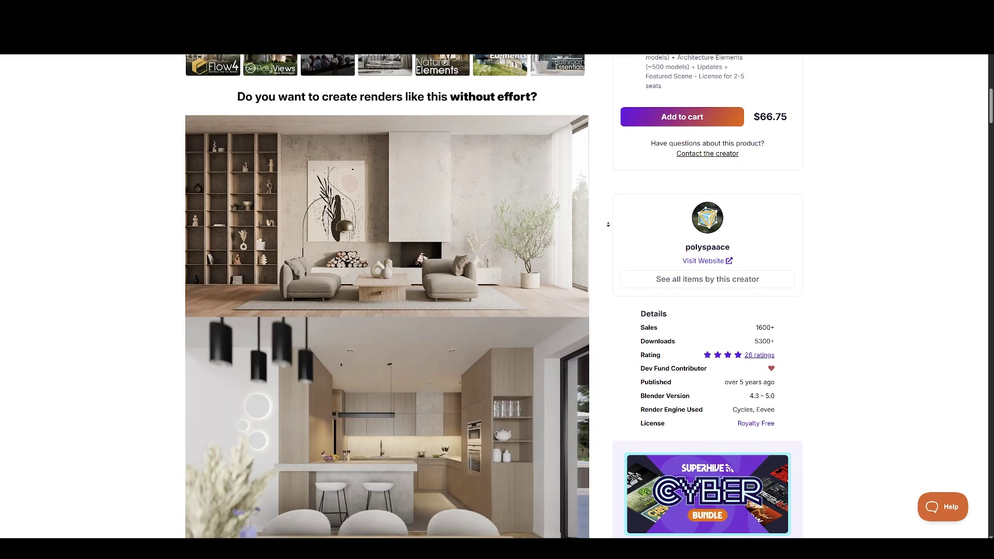
scroll(572, 158, "down", 5)
scroll(572, 157, "down", 4)
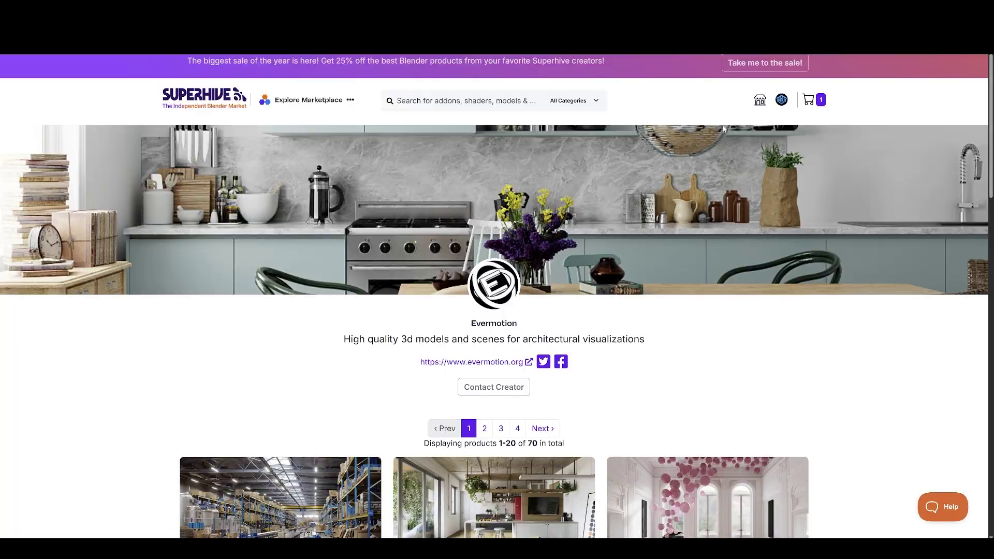
scroll(293, 186, "down", 4)
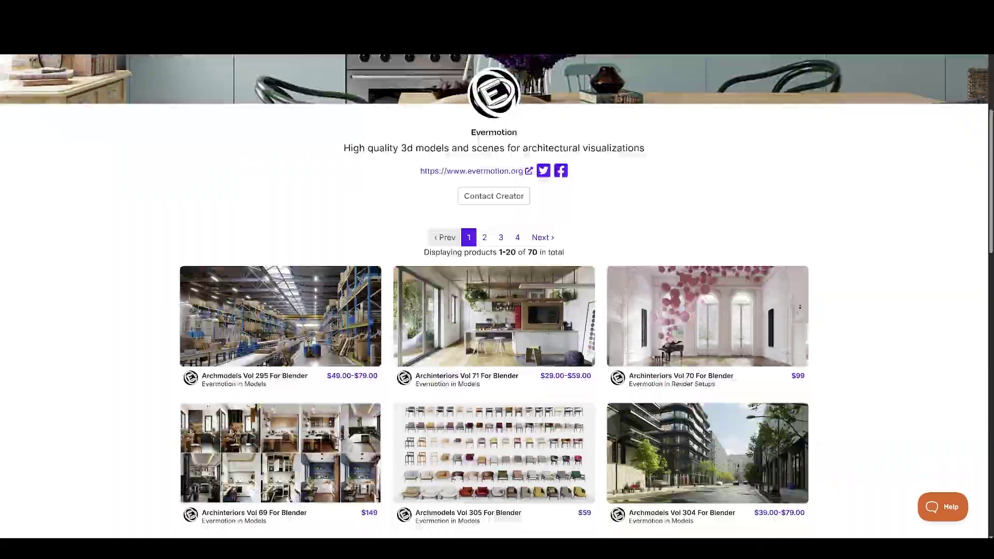
scroll(293, 185, "down", 5)
scroll(912, 270, "down", 5)
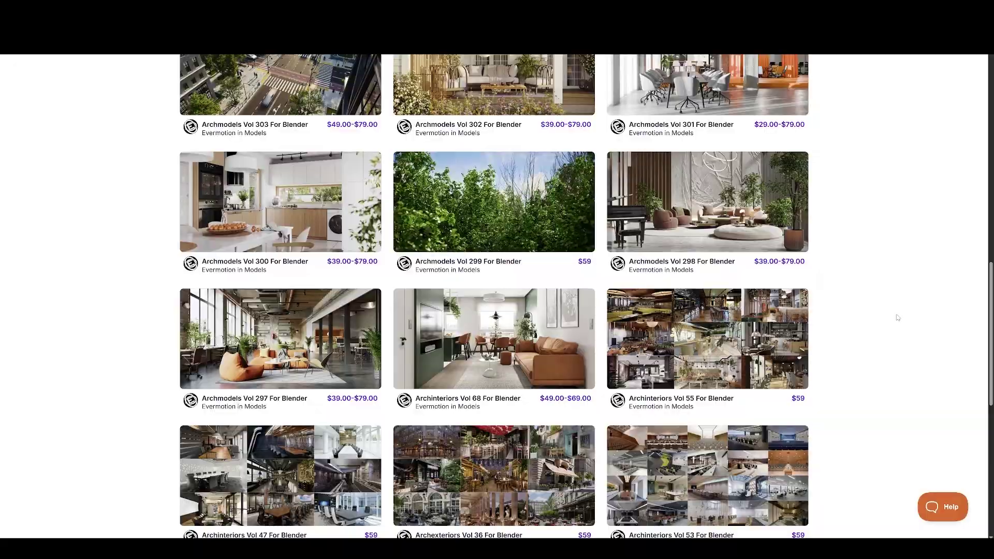
scroll(880, 289, "down", 7)
scroll(856, 366, "up", 4)
scroll(828, 259, "up", 15)
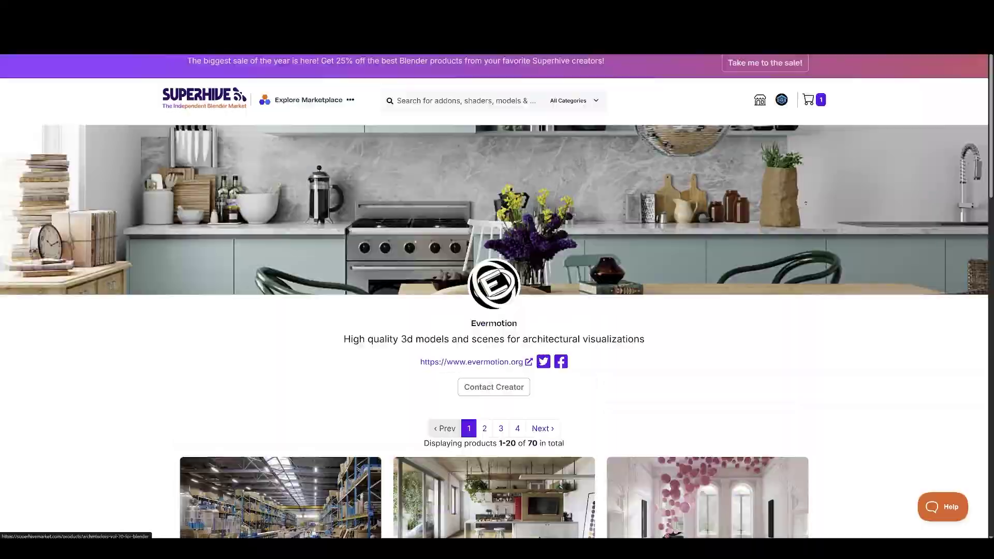
scroll(889, 313, "down", 5)
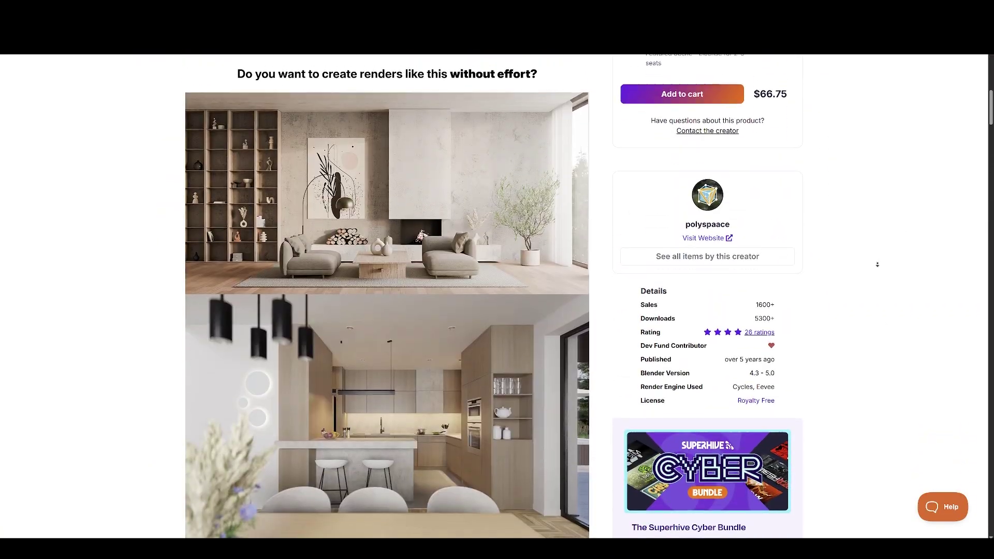
scroll(888, 313, "down", 3)
scroll(888, 314, "down", 3)
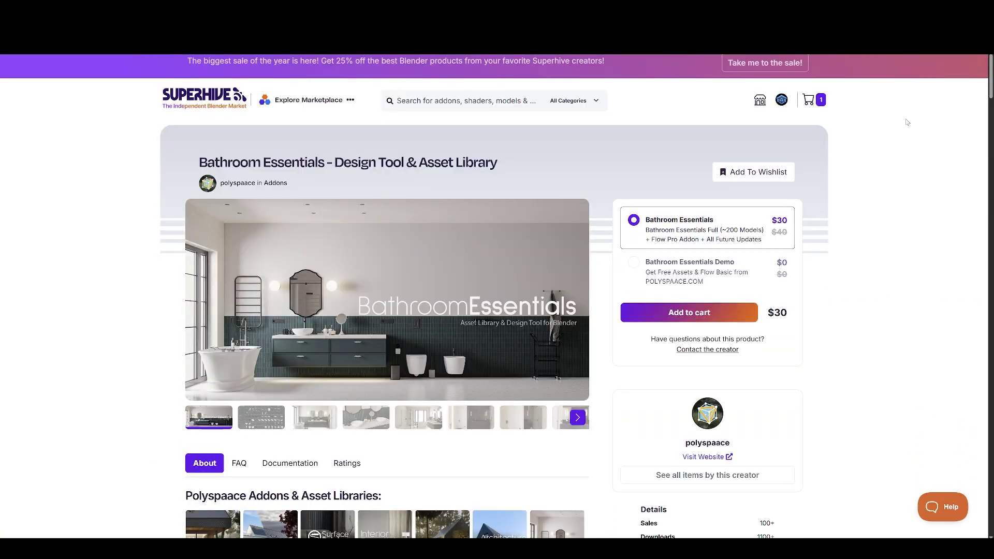
scroll(851, 275, "down", 10)
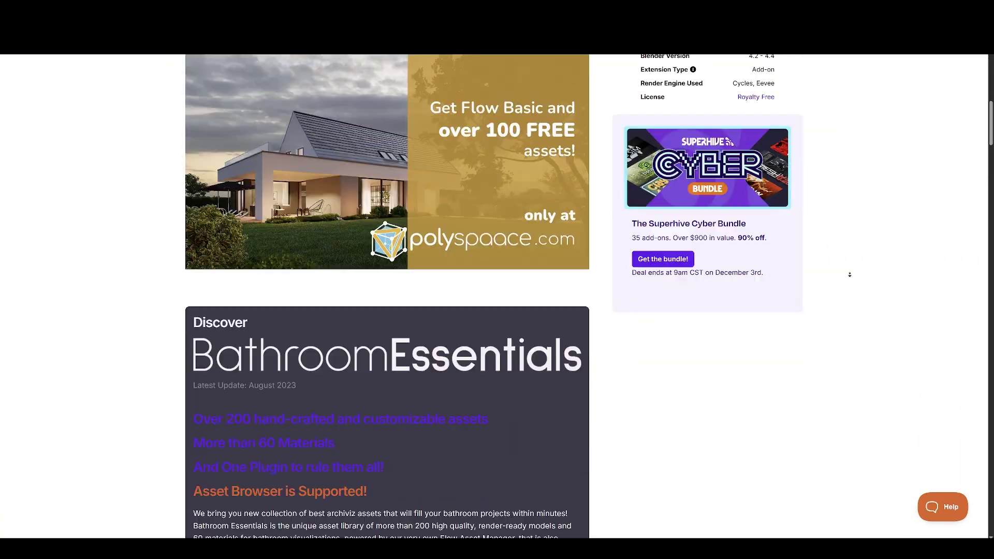
scroll(835, 190, "down", 3)
scroll(854, 155, "up", 5)
scroll(860, 207, "down", 14)
scroll(838, 295, "down", 1)
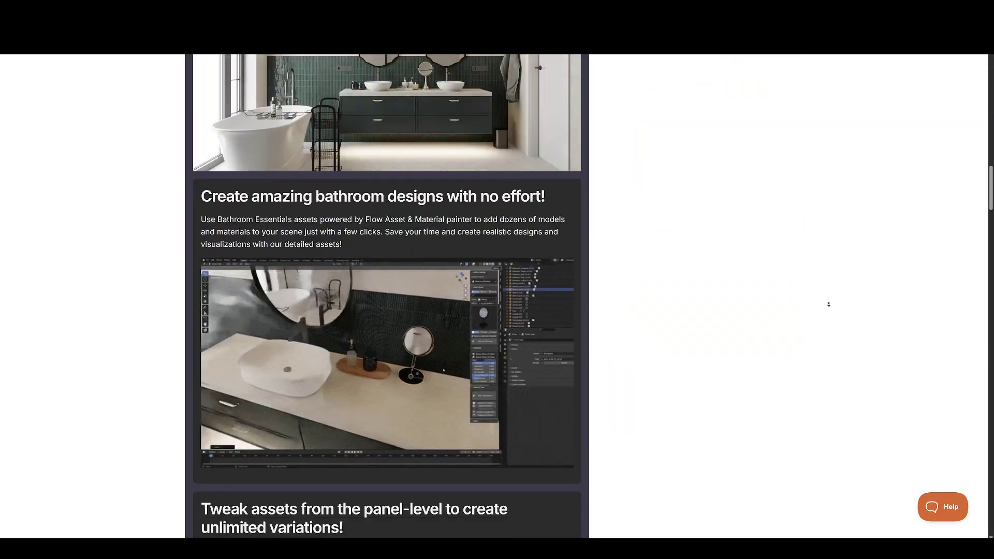
scroll(823, 279, "down", 1)
scroll(818, 295, "down", 5)
scroll(808, 270, "down", 3)
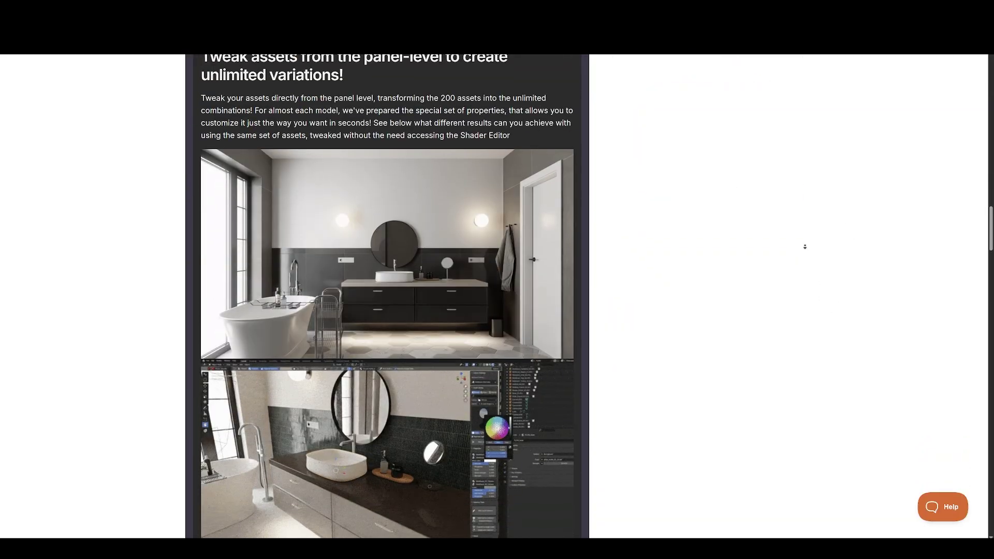
scroll(806, 266, "down", 5)
scroll(811, 295, "down", 3)
scroll(814, 303, "down", 6)
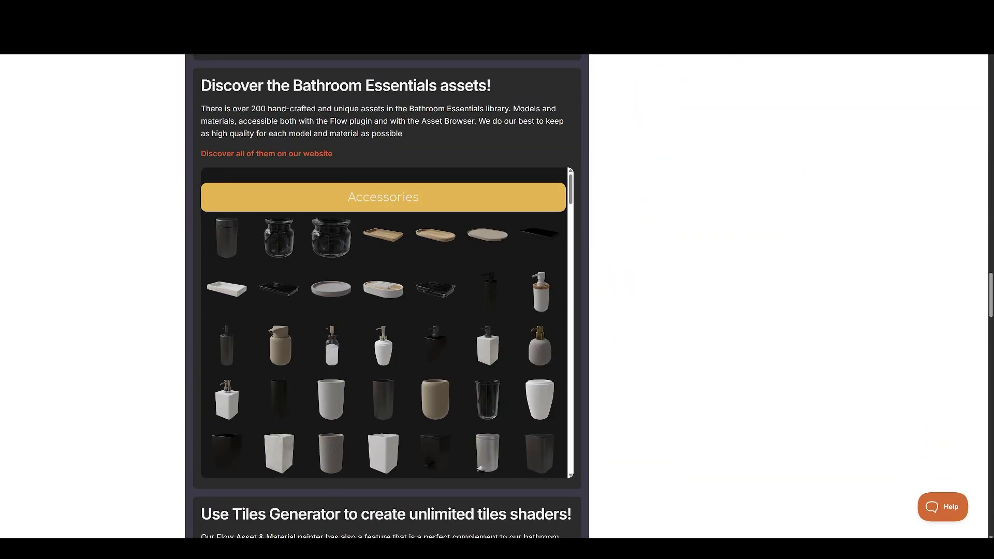